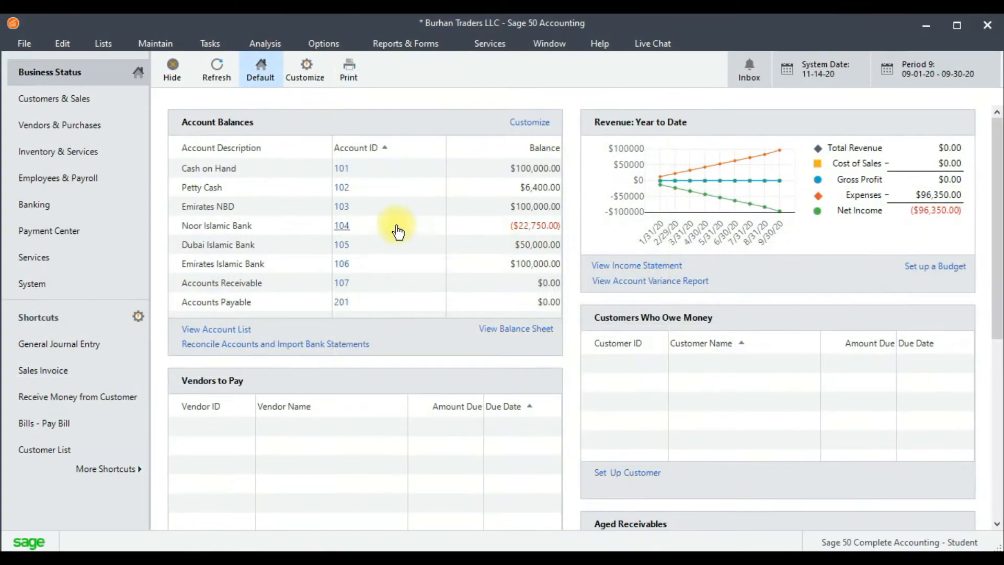
pyautogui.click(162, 46)
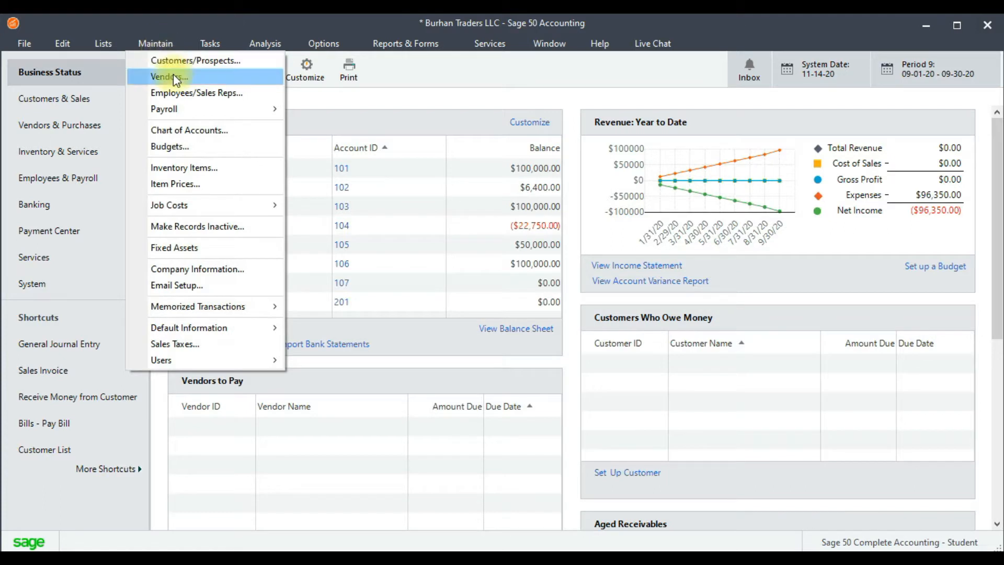
pyautogui.moveTo(244, 333)
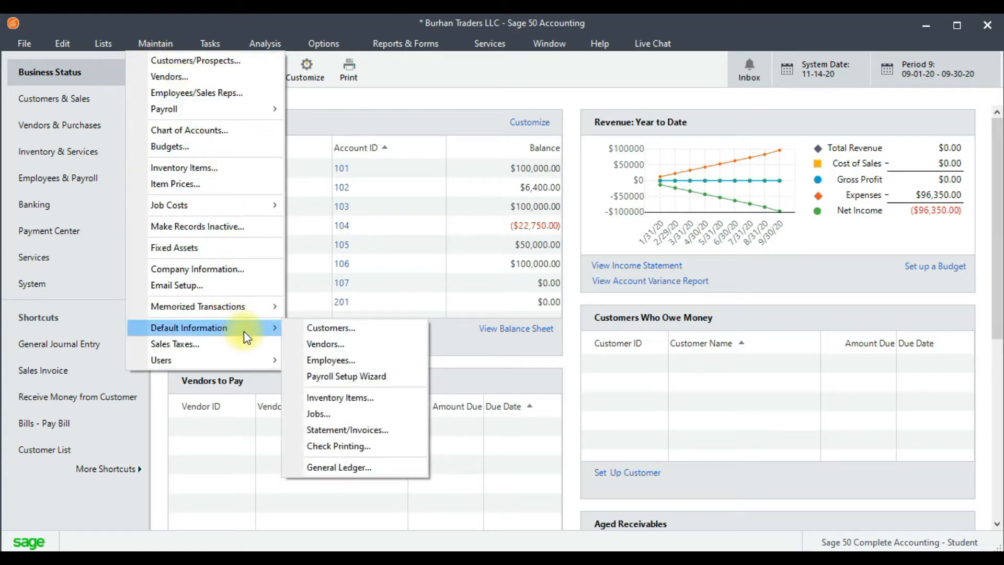
pyautogui.click(349, 345)
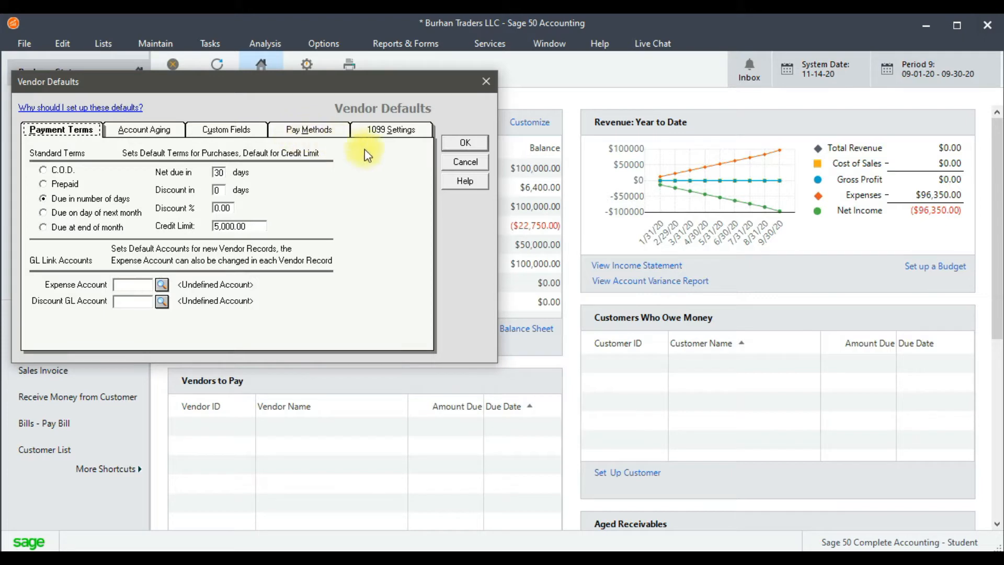
pyautogui.click(463, 163)
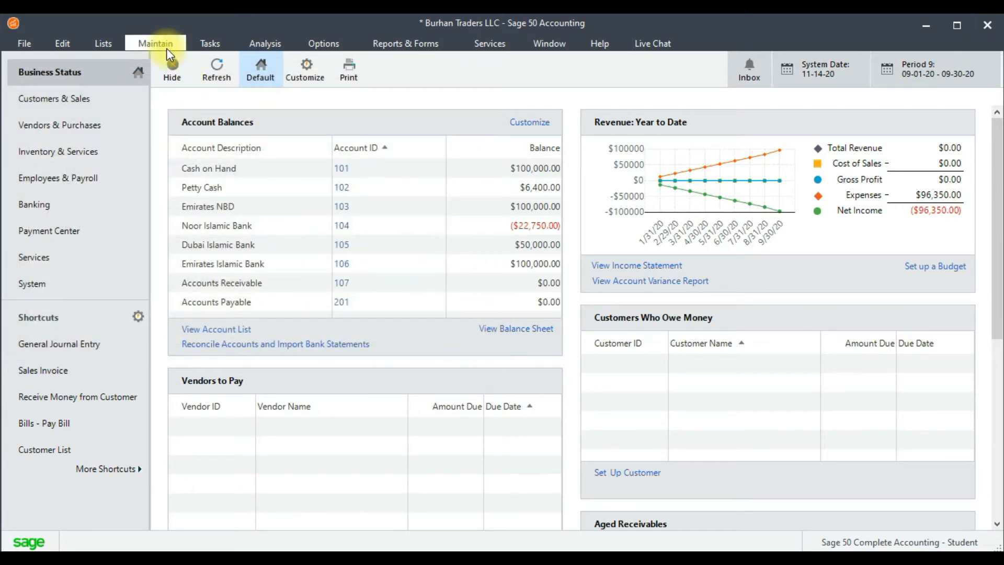
pyautogui.click(325, 45)
pyautogui.moveTo(378, 121)
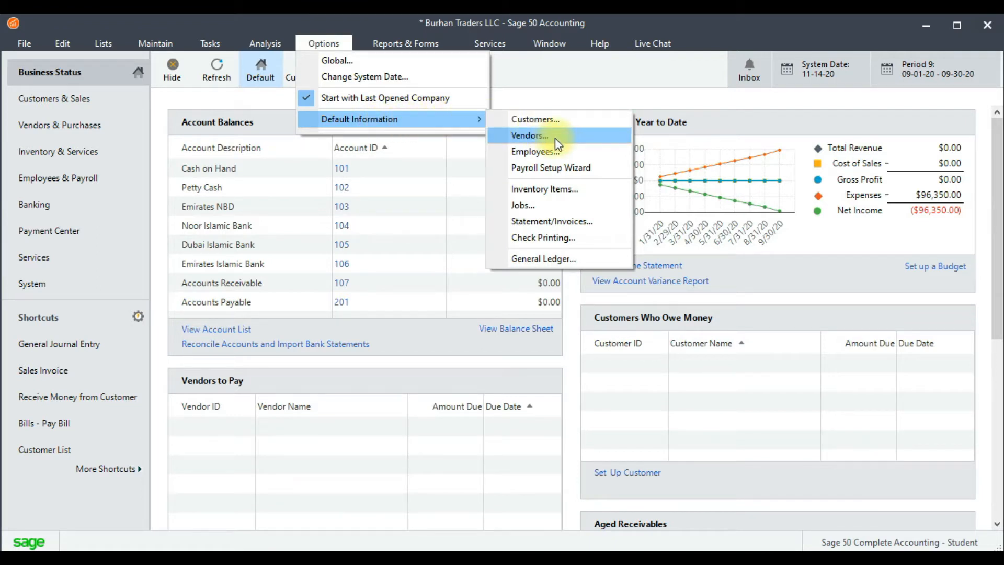
pyautogui.moveTo(155, 44)
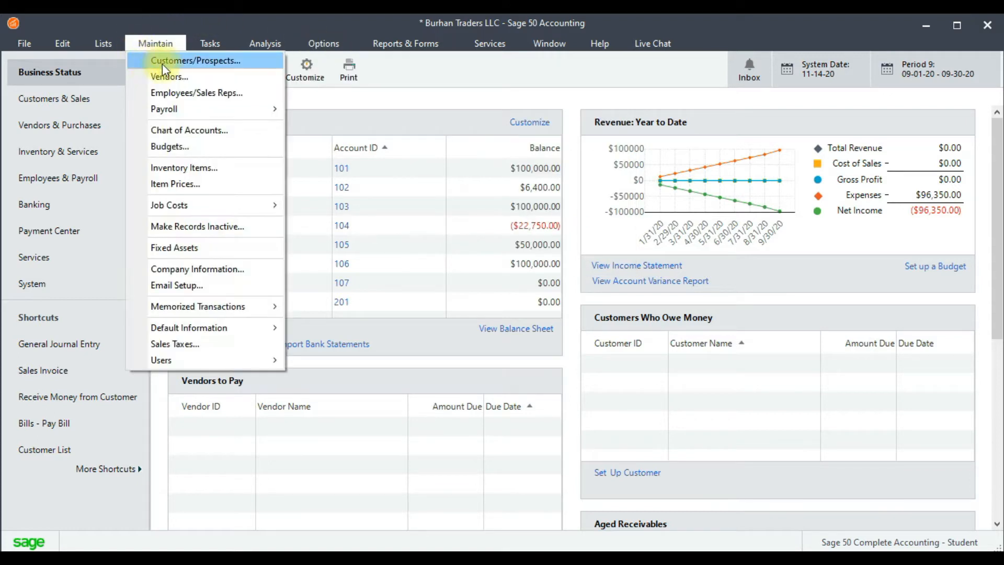
pyautogui.moveTo(319, 37)
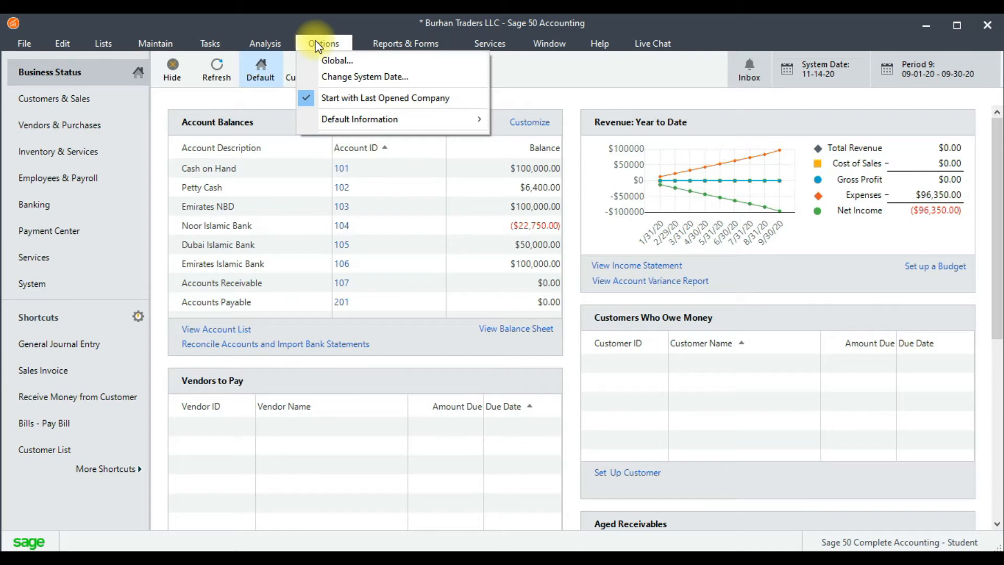
# Open the default information settings for vendors and move the dialog clear of the sidebar.
pyautogui.click(155, 43)
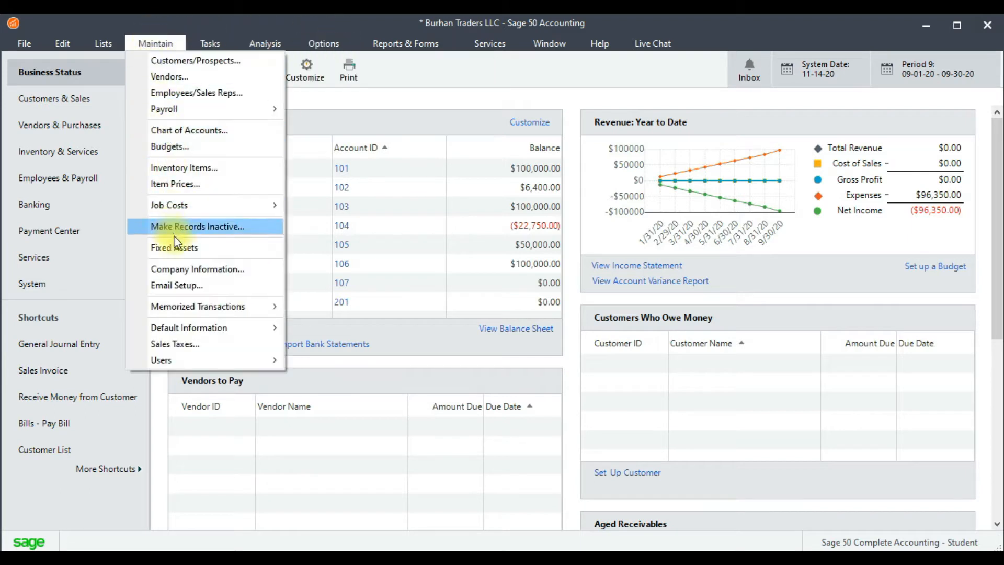
pyautogui.moveTo(207, 329)
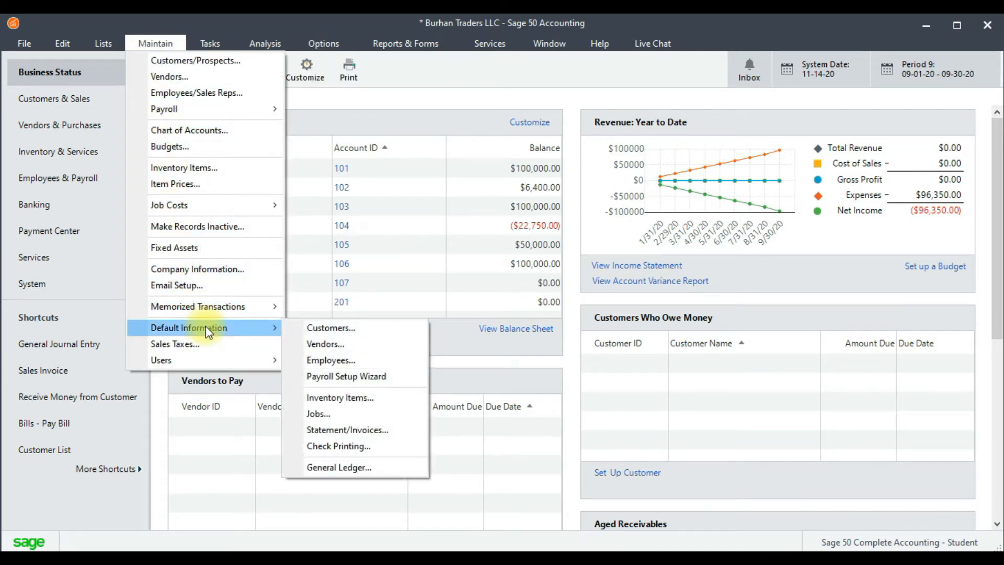
pyautogui.click(340, 344)
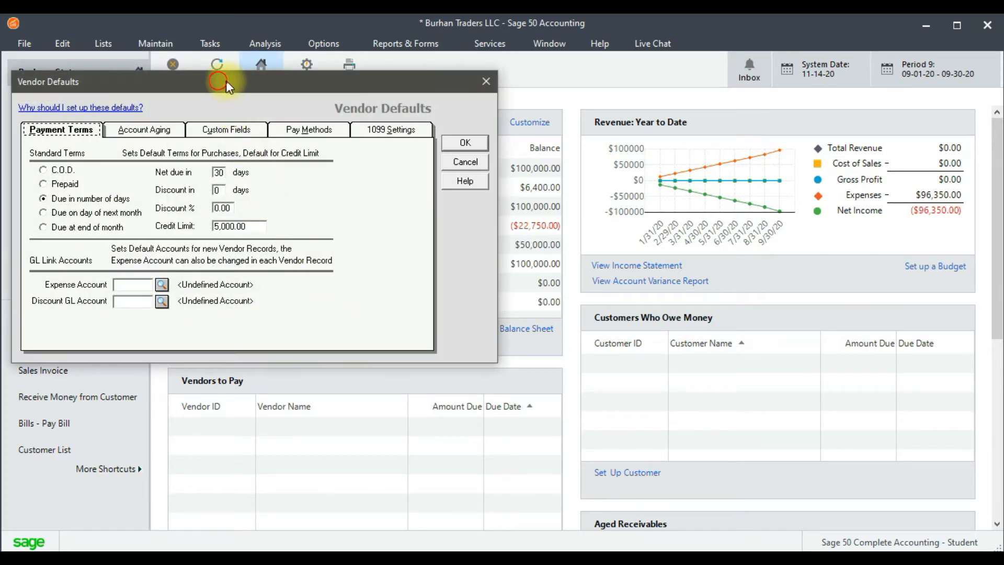
pyautogui.moveTo(226, 81); pyautogui.dragTo(372, 98)
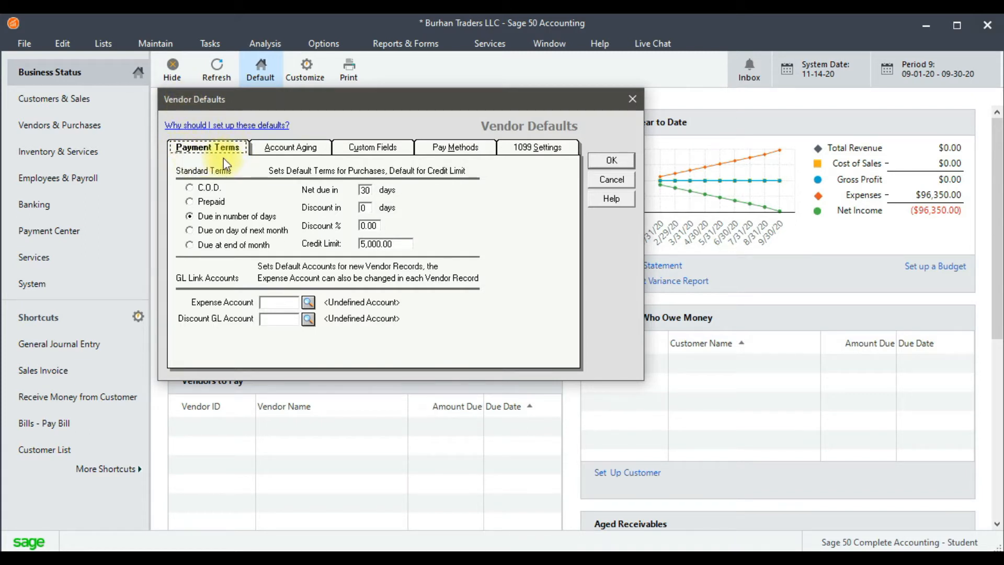
# Set the vendors' standard terms to due in number of days, with net due in 30 days.
pyautogui.click(206, 192)
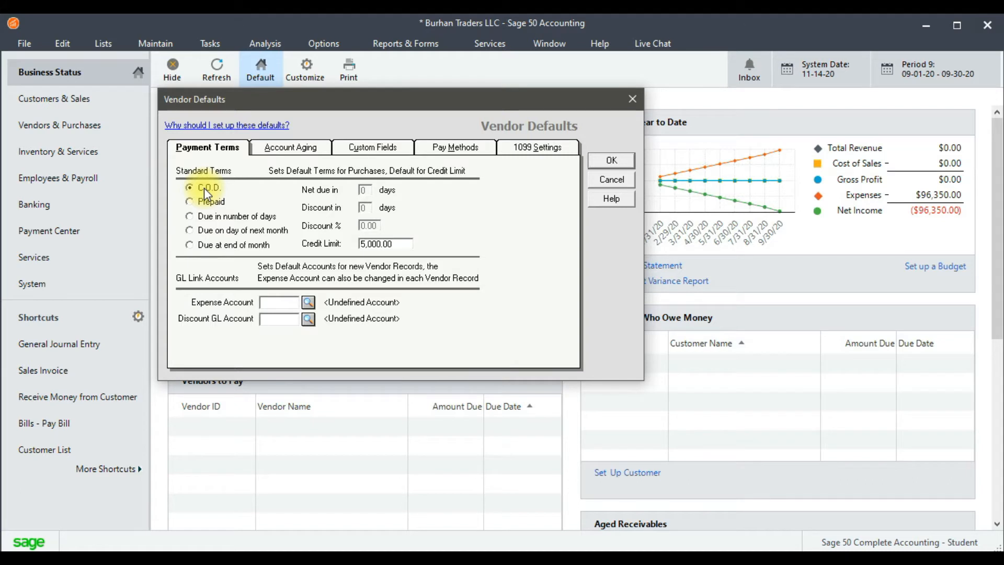
pyautogui.click(214, 220)
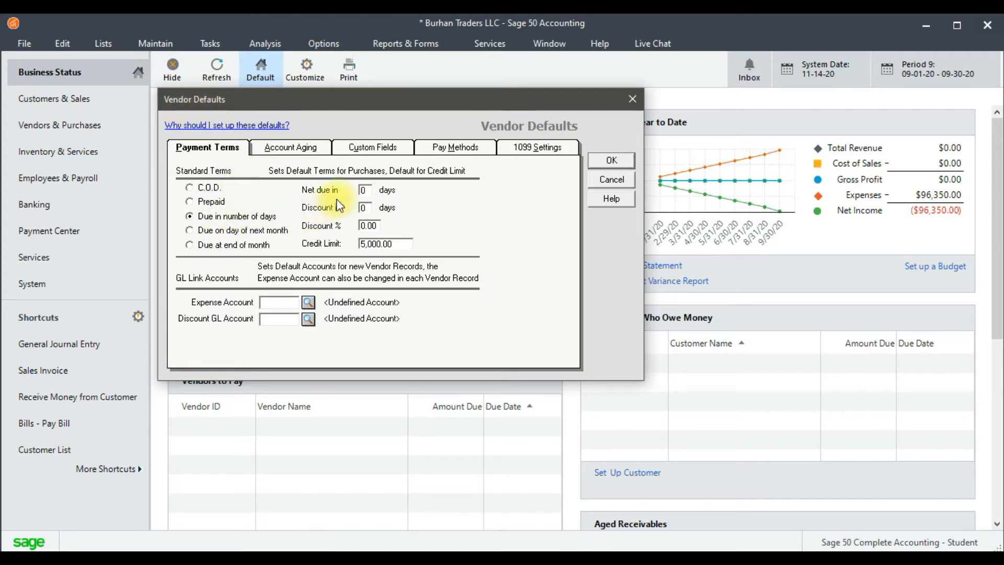
pyautogui.doubleClick(365, 189)
pyautogui.write('30')
# Set the default vendor discount to 2% for payment within 10 days.
pyautogui.doubleClick(361, 208)
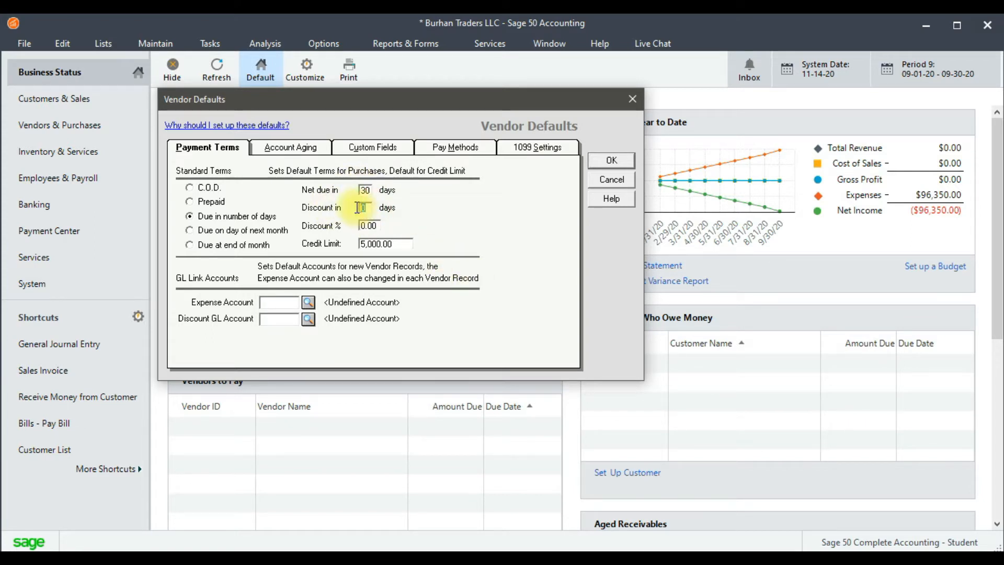
pyautogui.write('10')
pyautogui.click(380, 225)
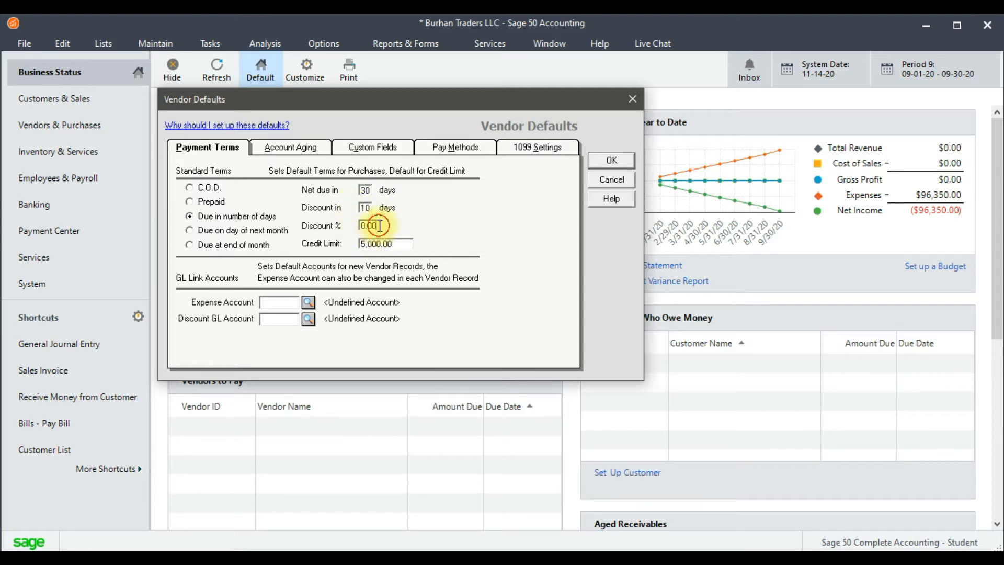
pyautogui.press('BackSpace')
pyautogui.press('BackSpace')
pyautogui.press('BackSpace')
pyautogui.press('BackSpace')
pyautogui.write('2')
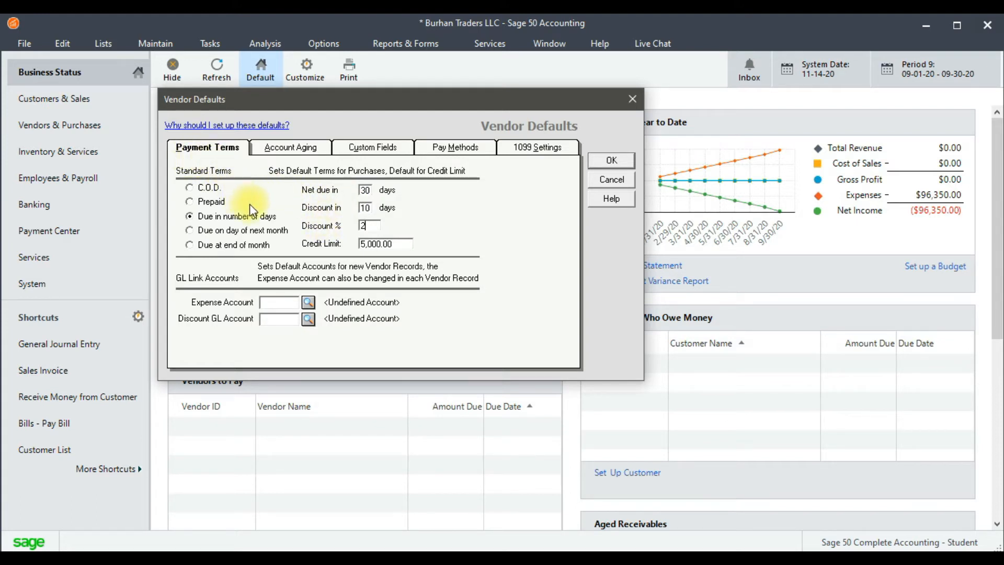
# Set the default vendor credit limit to 100000.
pyautogui.click(406, 246)
pyautogui.press('BackSpace')
pyautogui.press('BackSpace')
pyautogui.press('BackSpace')
pyautogui.press('BackSpace')
pyautogui.press('BackSpace')
pyautogui.press('BackSpace')
pyautogui.press('BackSpace')
pyautogui.press('BackSpace')
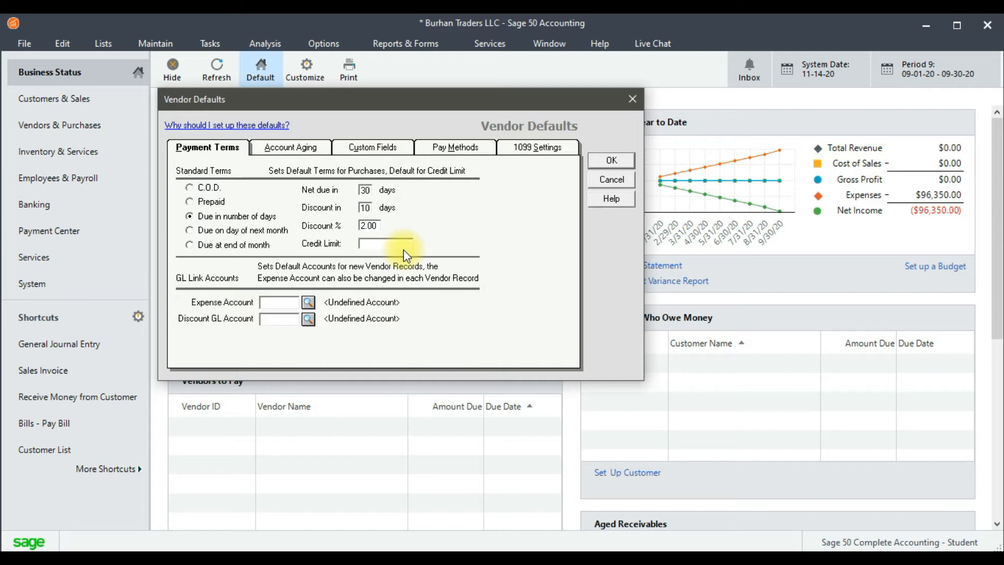
pyautogui.write('100000')
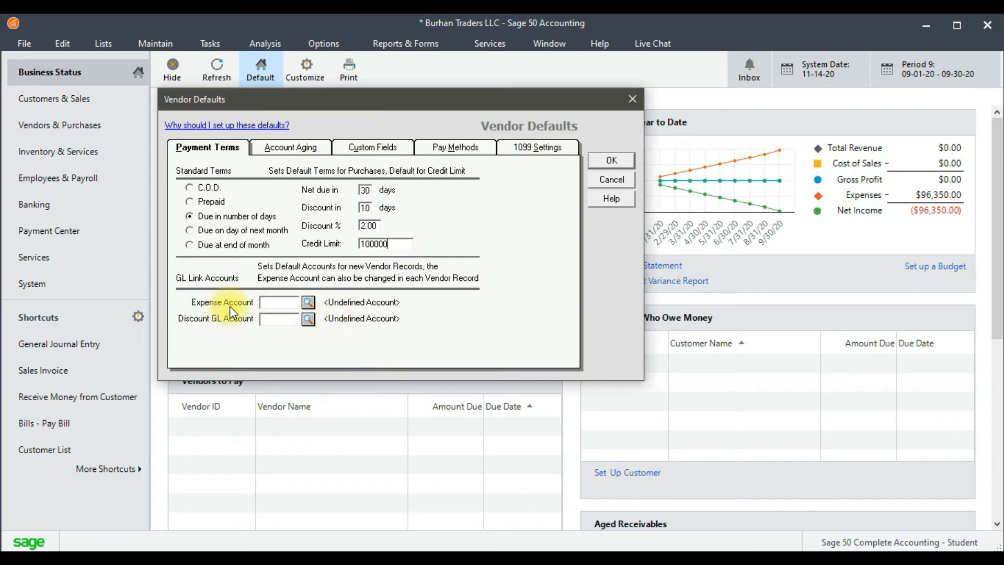
# Link the default expense account to 501 Purchases and the discount GL account to 503 Purchase Discount.
pyautogui.click(273, 302)
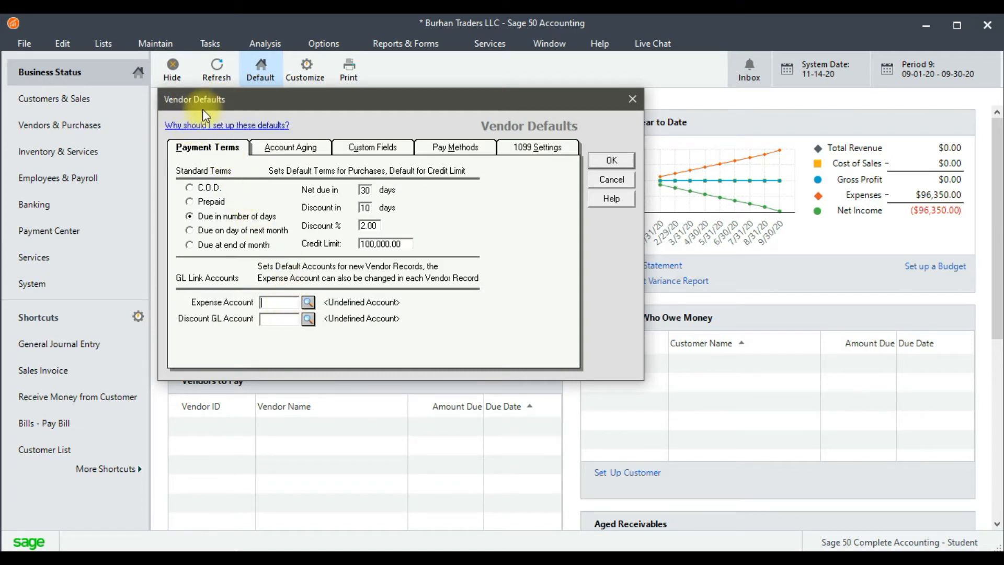
pyautogui.click(264, 308)
pyautogui.write('501')
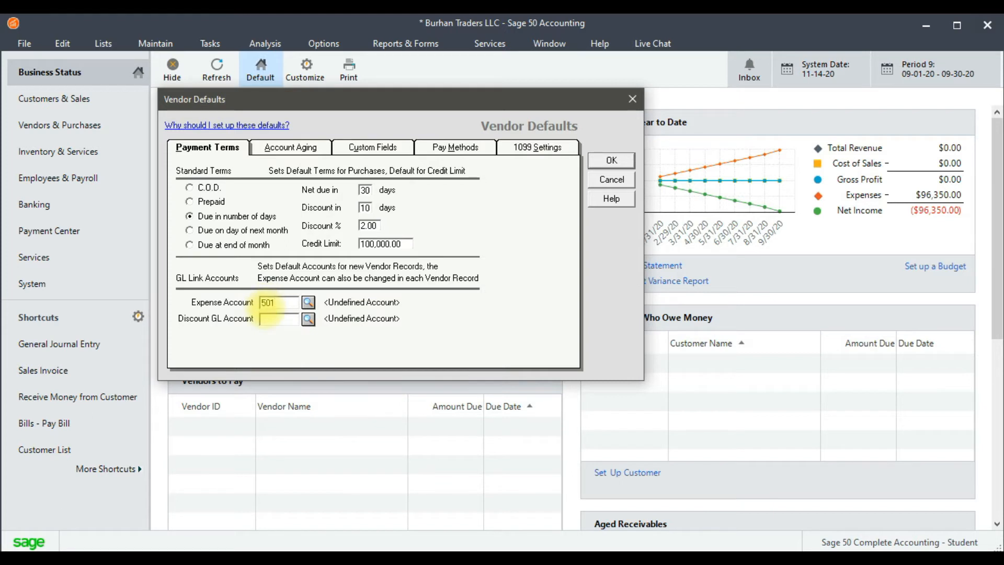
pyautogui.click(289, 319)
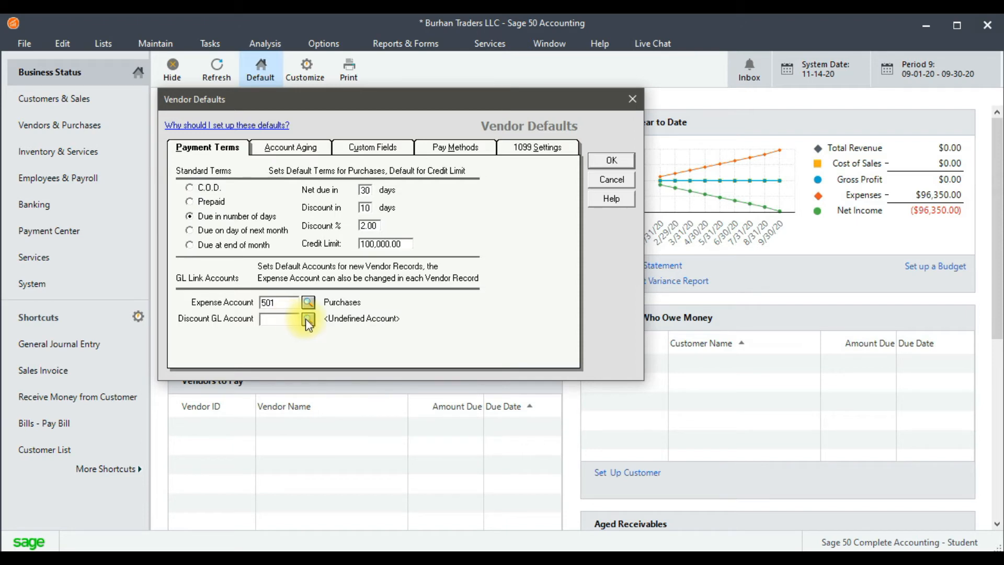
pyautogui.click(308, 319)
pyautogui.scroll(-10, 394, 381)
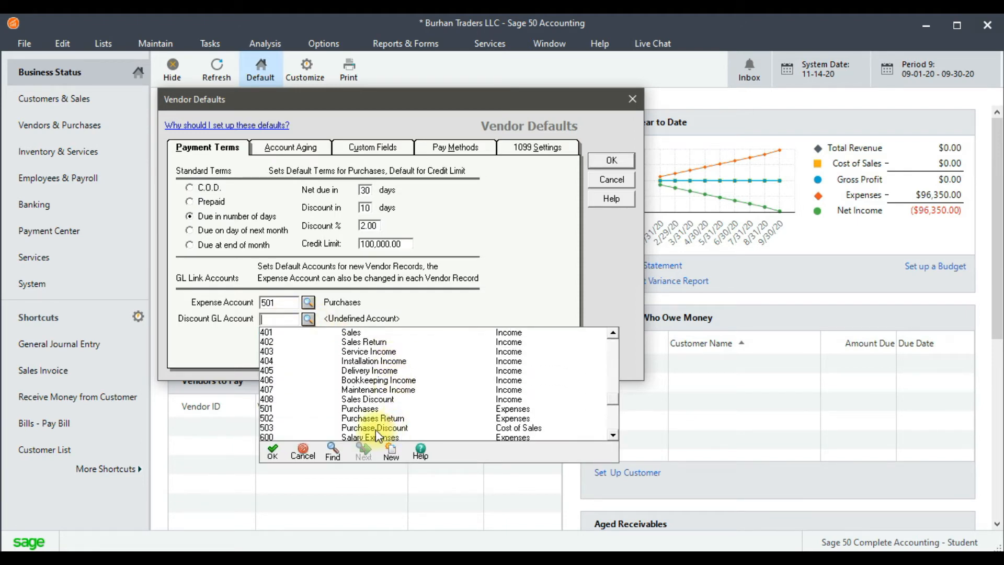
pyautogui.doubleClick(375, 427)
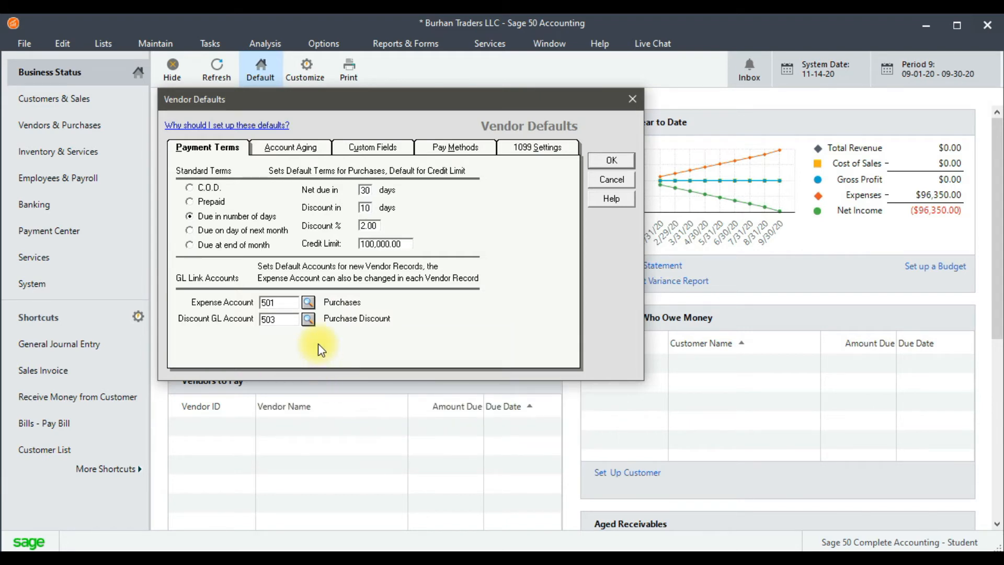
# Choose invoice date as the basis for aging vendor invoices and check the first aging category.
pyautogui.click(304, 153)
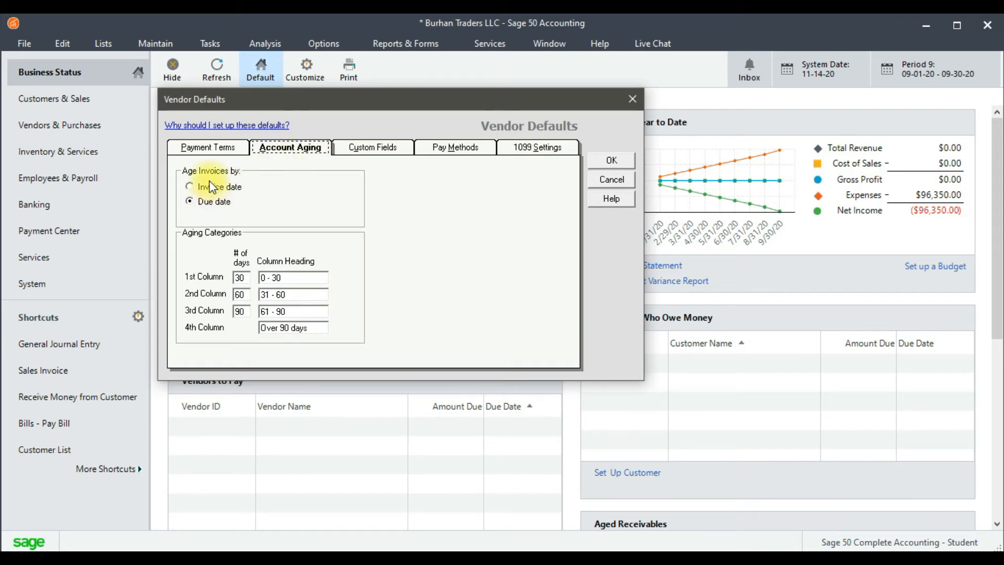
pyautogui.click(223, 191)
pyautogui.click(244, 279)
# Review the custom field labels and the list of payment methods in the vendor defaults.
pyautogui.click(370, 156)
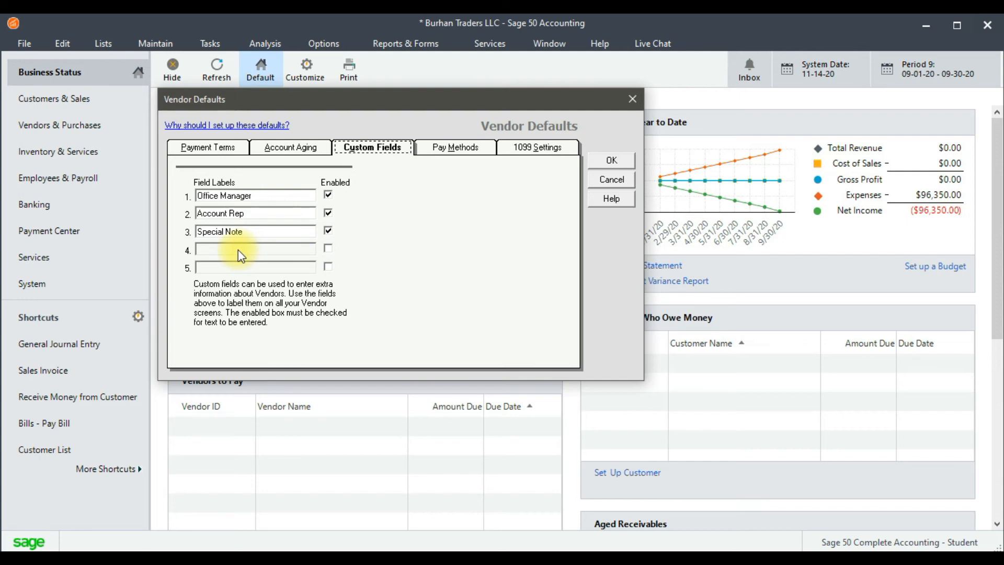
pyautogui.click(469, 150)
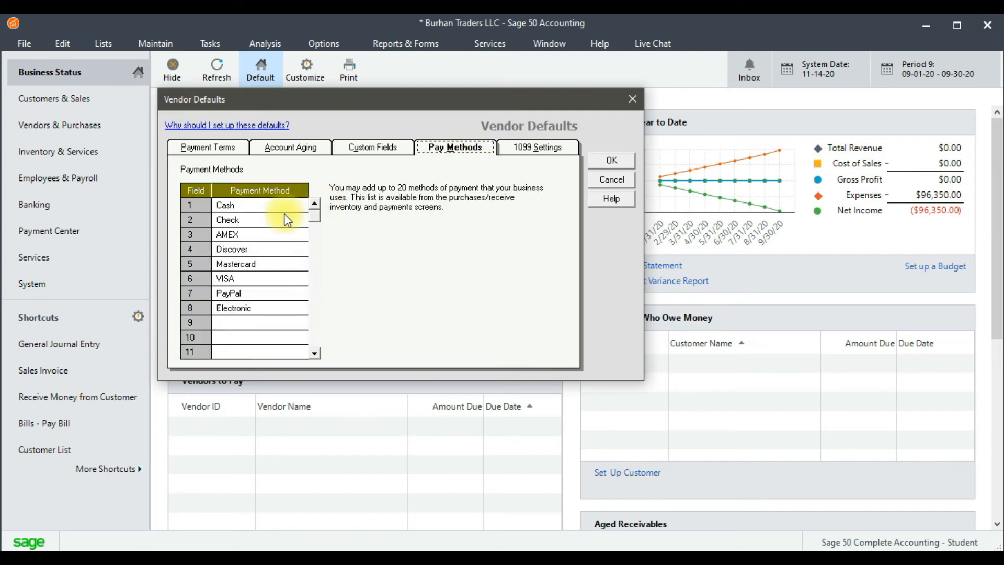